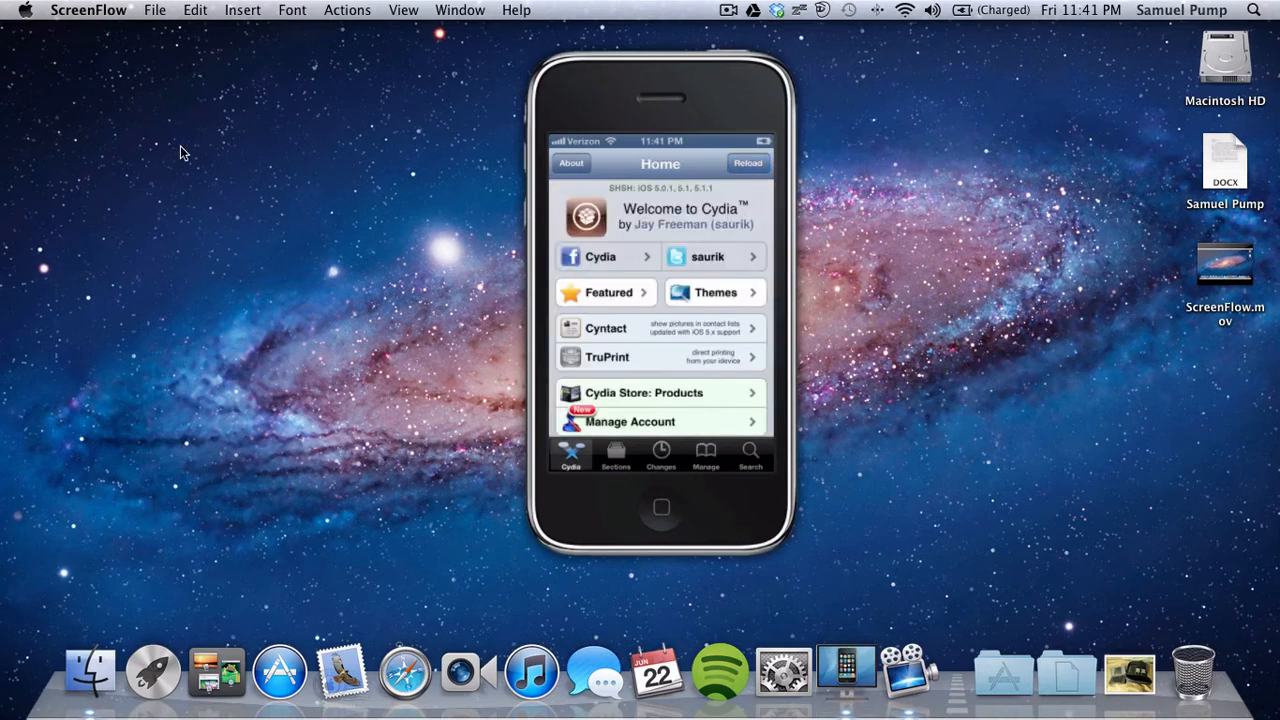
# Bring the mirrored iPhone into focus before leaving Cydia for the running-apps tray.
pyautogui.click(662, 347)
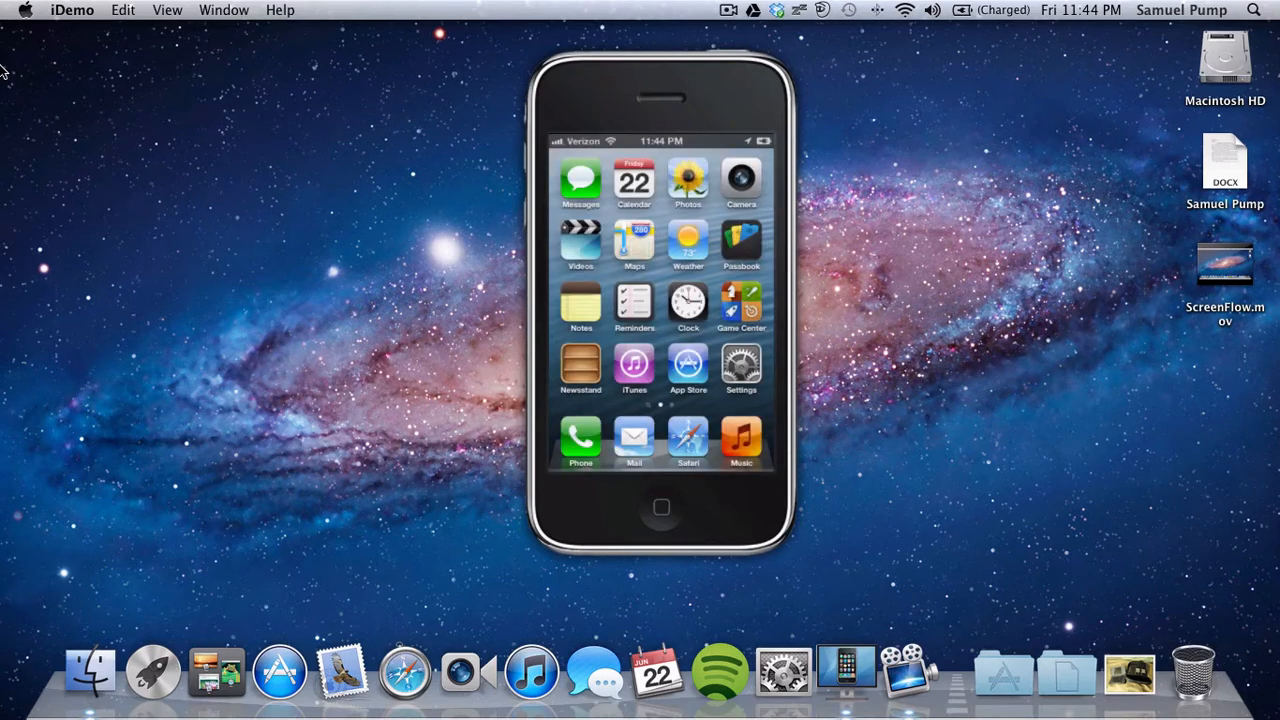
# Stop mirroring from the iDemo menu-bar status icon so the iPhone screen goes black.
pyautogui.click(728, 11)
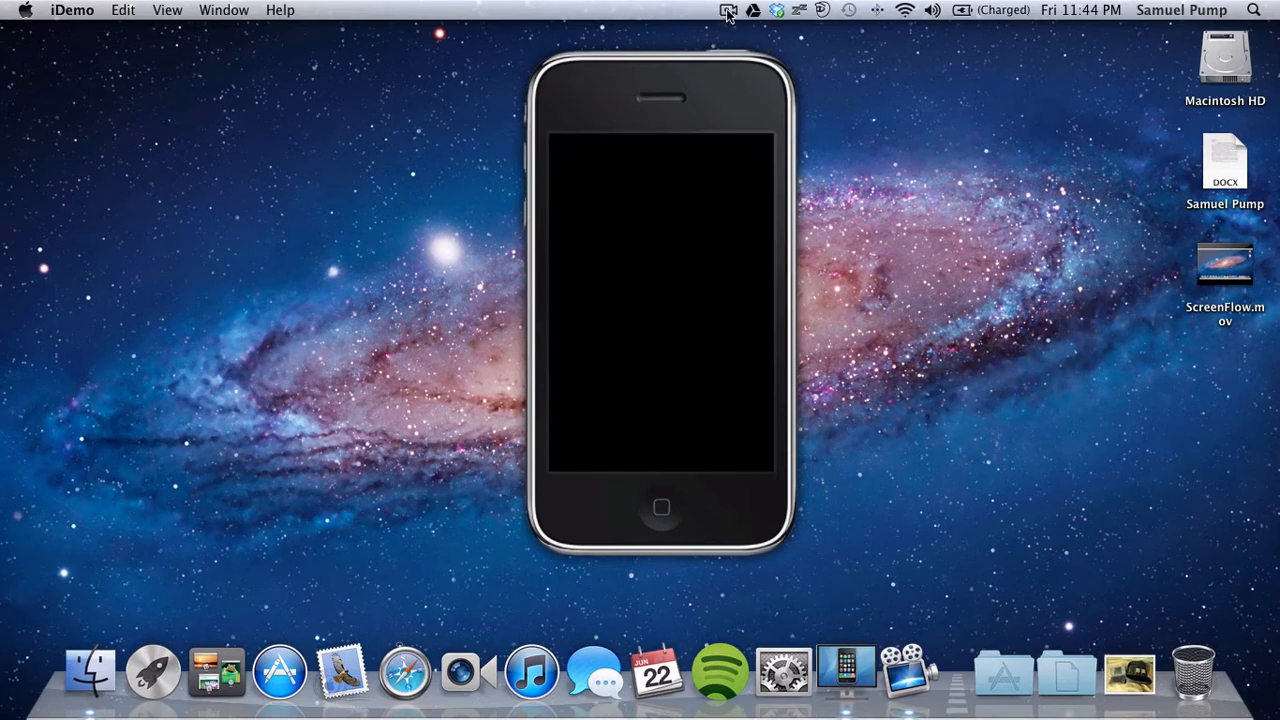